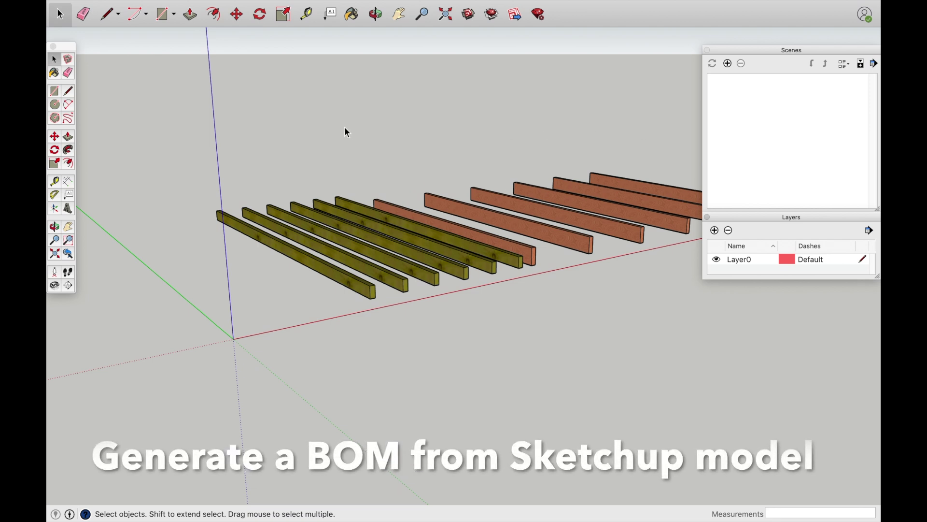
# Step: Orbit and zoom the view so the beams run away from the viewer
pyautogui.moveTo(480, 162); pyautogui.dragTo(464, 176, button='middle')
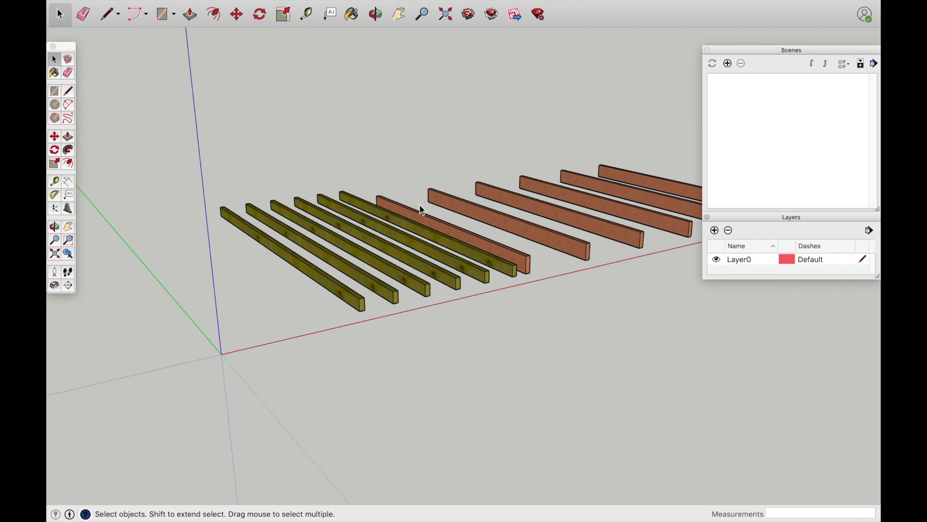
pyautogui.moveTo(467, 83); pyautogui.dragTo(378, 223, button='middle')
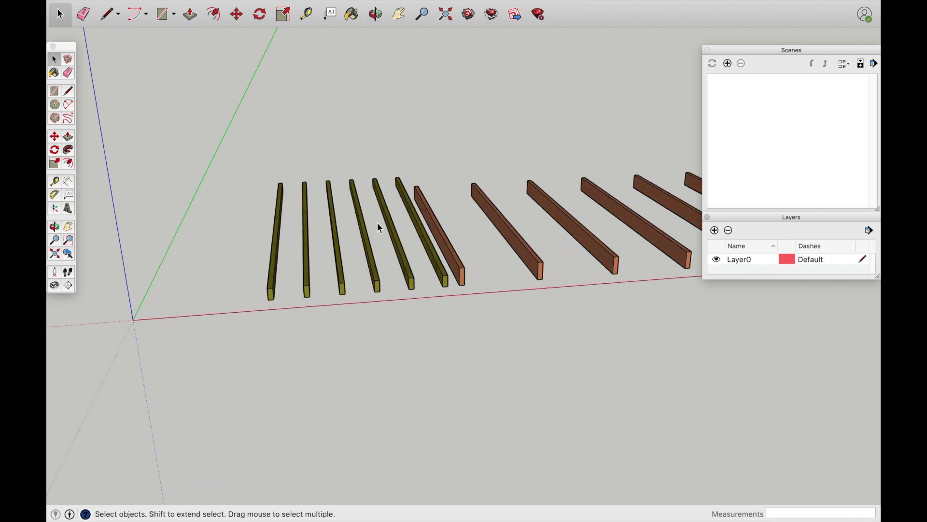
pyautogui.scroll(5, 453, 262)
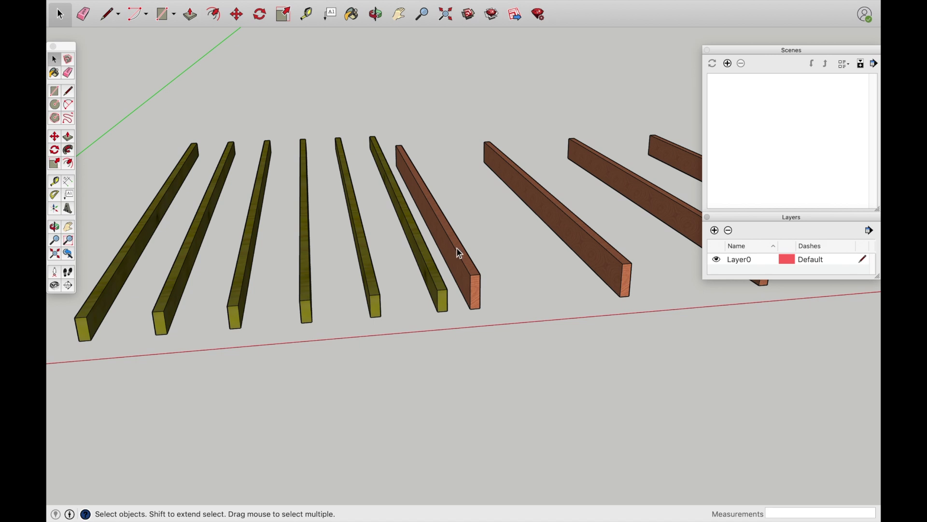
pyautogui.scroll(-6, 457, 249)
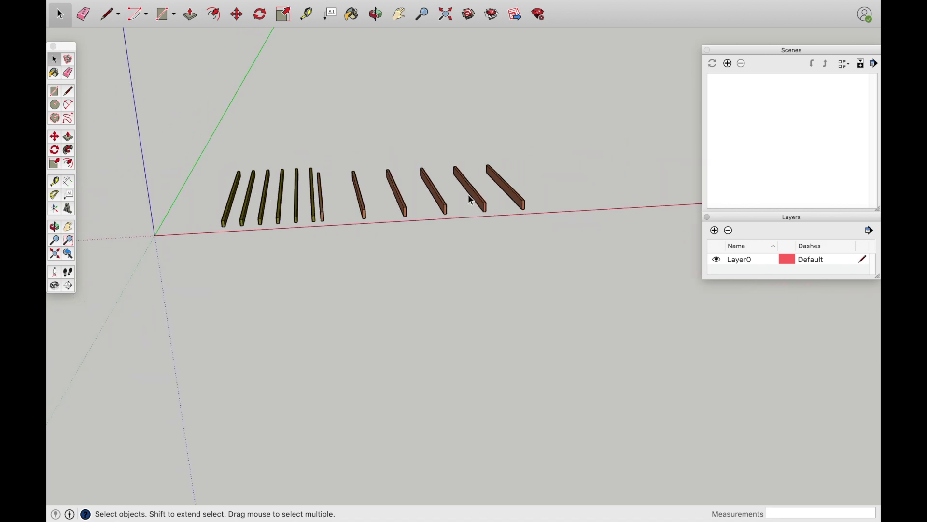
pyautogui.scroll(-2, 585, 192)
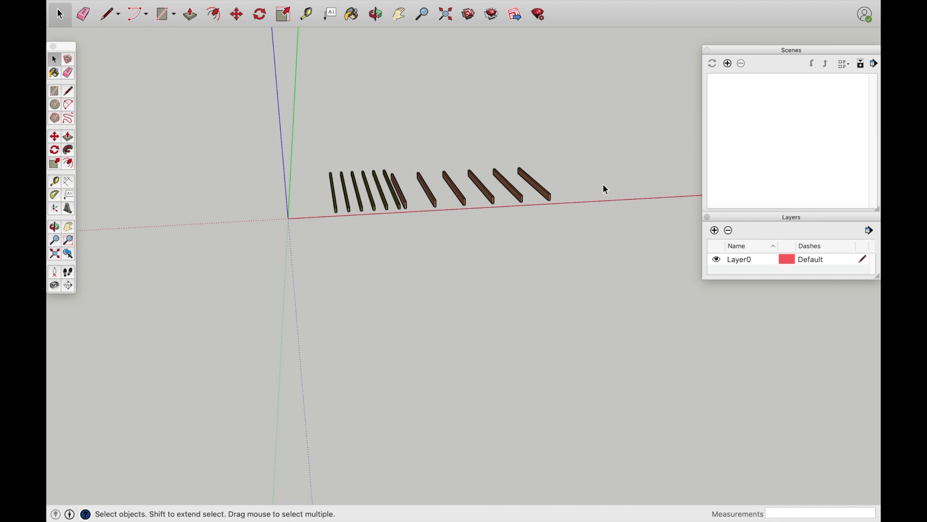
pyautogui.scroll(5, 317, 191)
pyautogui.moveTo(314, 194); pyautogui.dragTo(296, 170, button='middle')
pyautogui.scroll(3, 212, 129)
# Step: Draw an upright 1.5" by 7.25" rectangular face at the nearest board's end corner
pyautogui.click(112, 18)
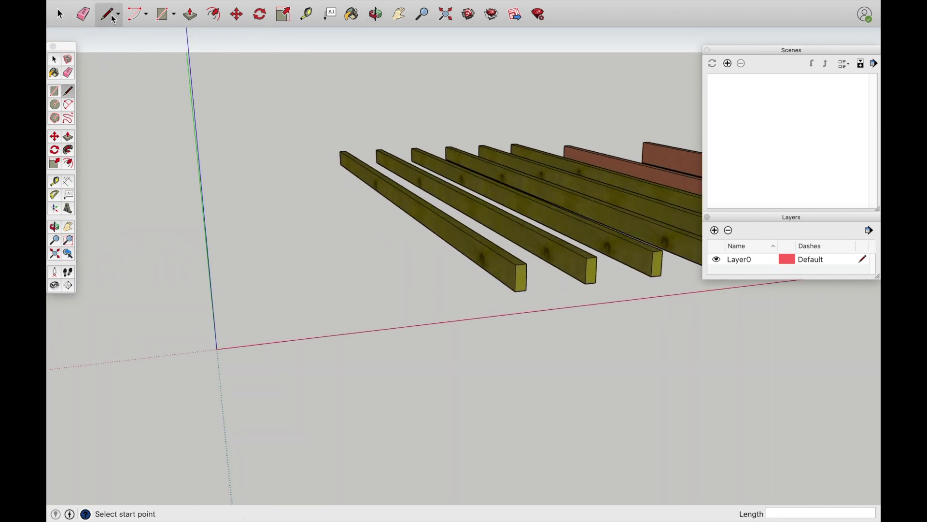
pyautogui.scroll(3, 352, 292)
pyautogui.click(607, 285)
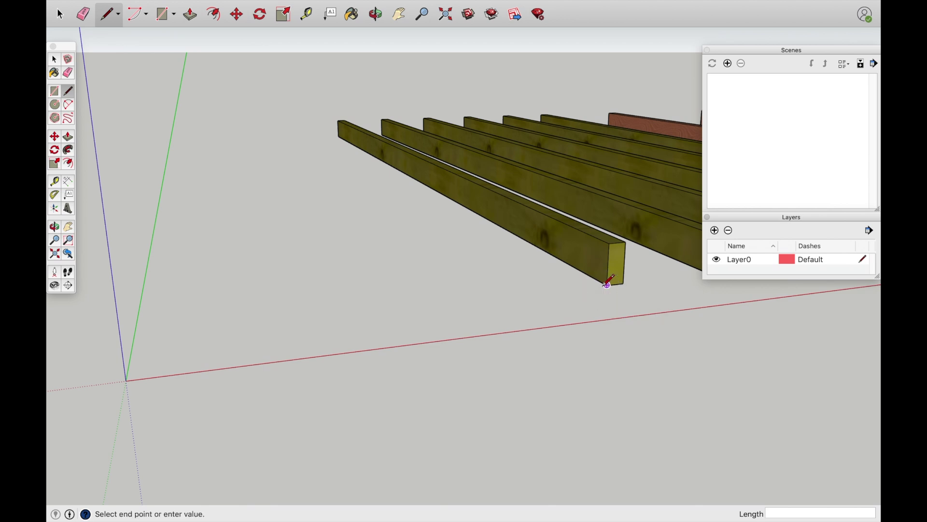
pyautogui.write('1.5')
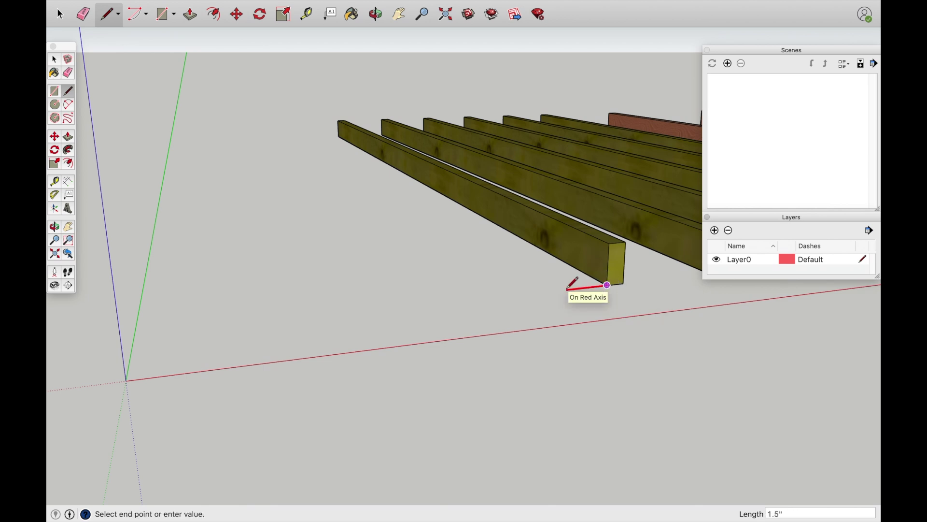
pyautogui.press('Return')
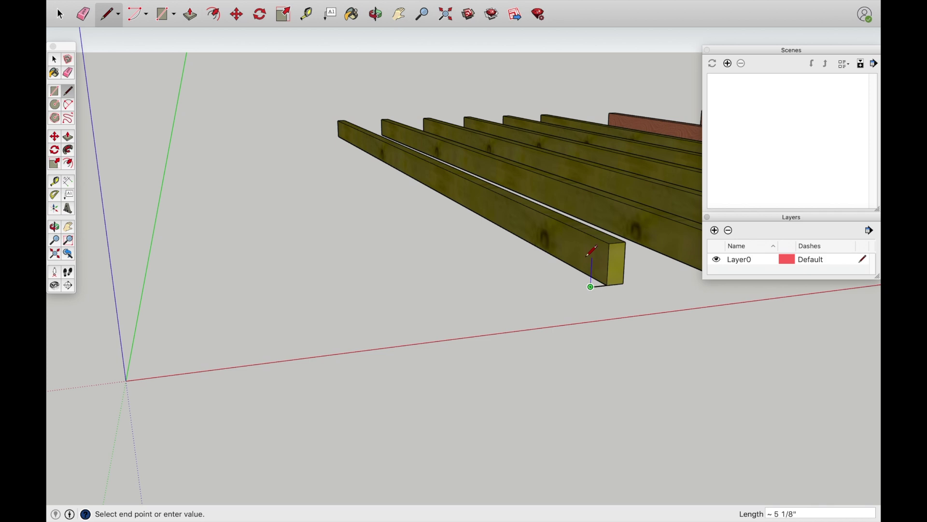
pyautogui.write('7')
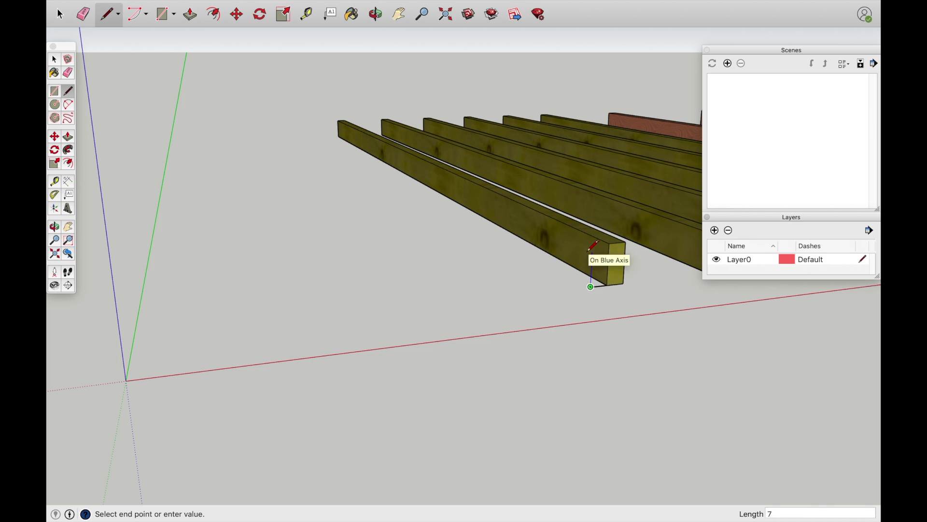
pyautogui.write('.25')
pyautogui.press('Return')
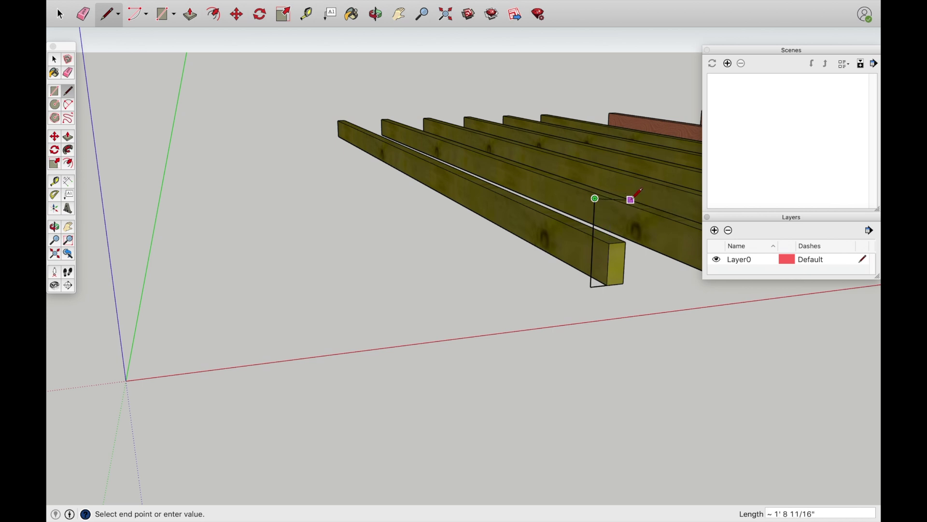
pyautogui.write('1.5')
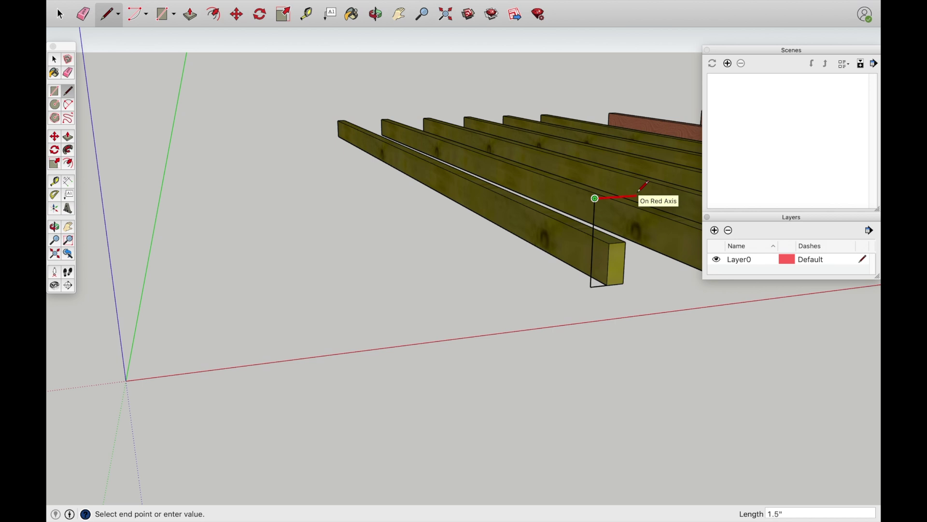
pyautogui.press('Return')
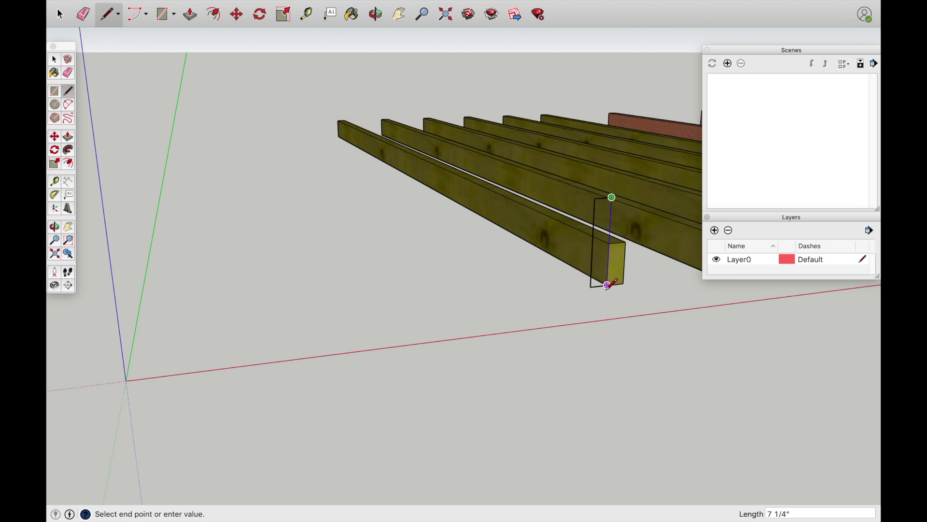
pyautogui.click(608, 285)
pyautogui.click(61, 13)
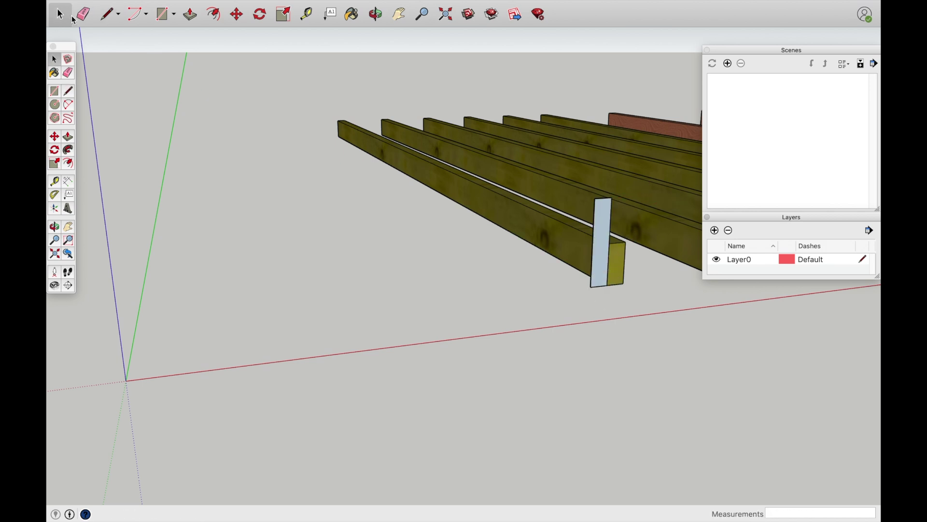
# Step: Edit the upright face's group and push/pull it out 16' into a long board
pyautogui.click(603, 255)
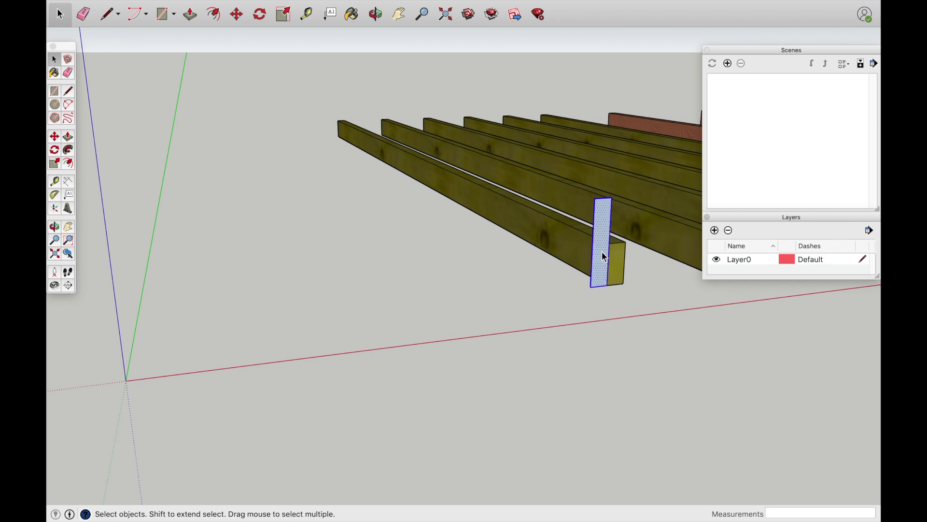
pyautogui.keyDown('shift'); pyautogui.click(605, 257); pyautogui.keyUp('shift')
pyautogui.click(190, 15)
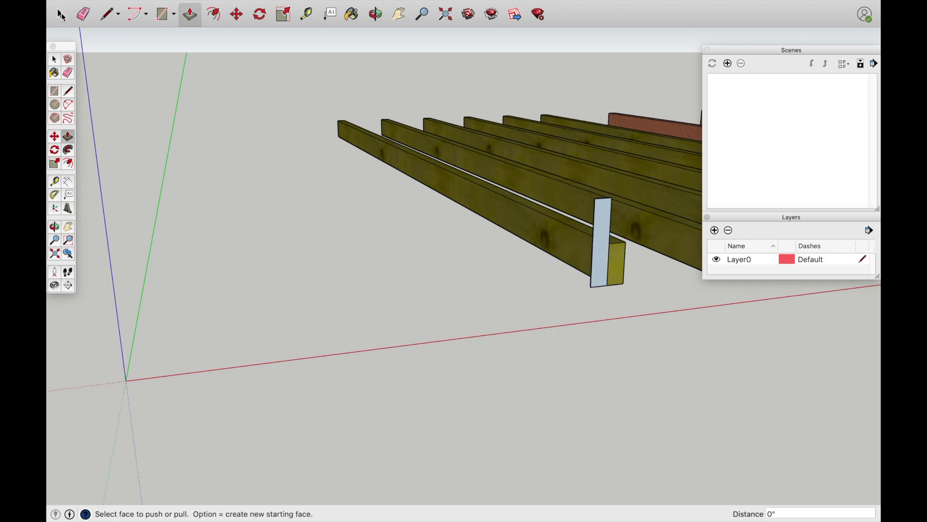
pyautogui.press('space')
pyautogui.doubleClick(600, 261)
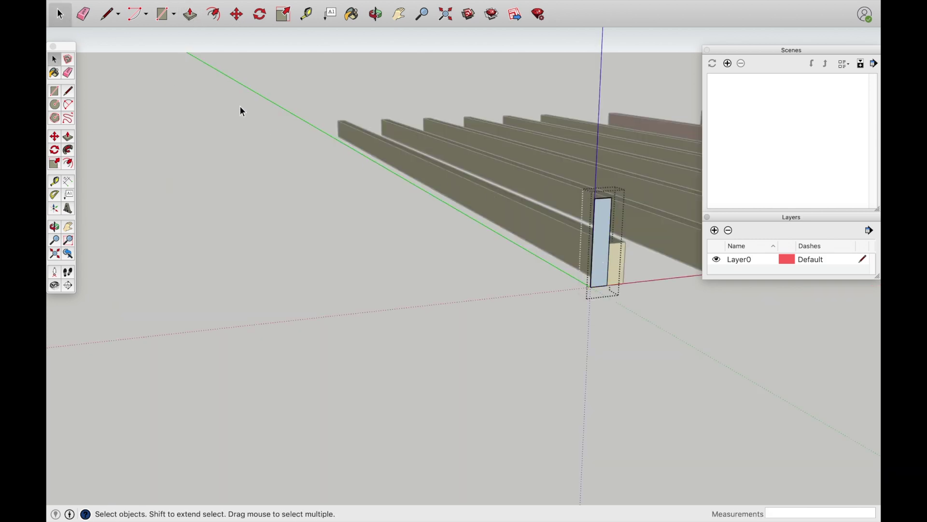
pyautogui.click(191, 19)
pyautogui.moveTo(598, 269); pyautogui.dragTo(265, 129)
pyautogui.write('1')
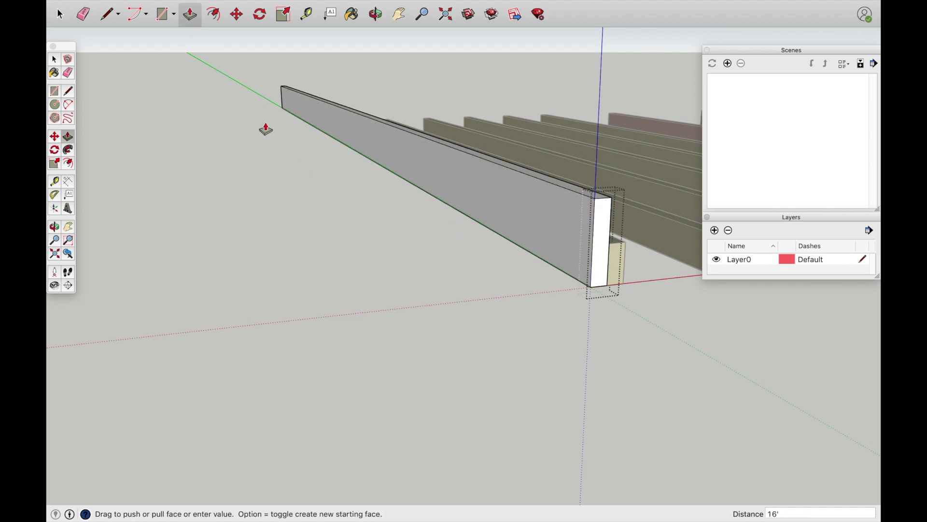
pyautogui.write("6'")
pyautogui.press('Return')
pyautogui.click(60, 15)
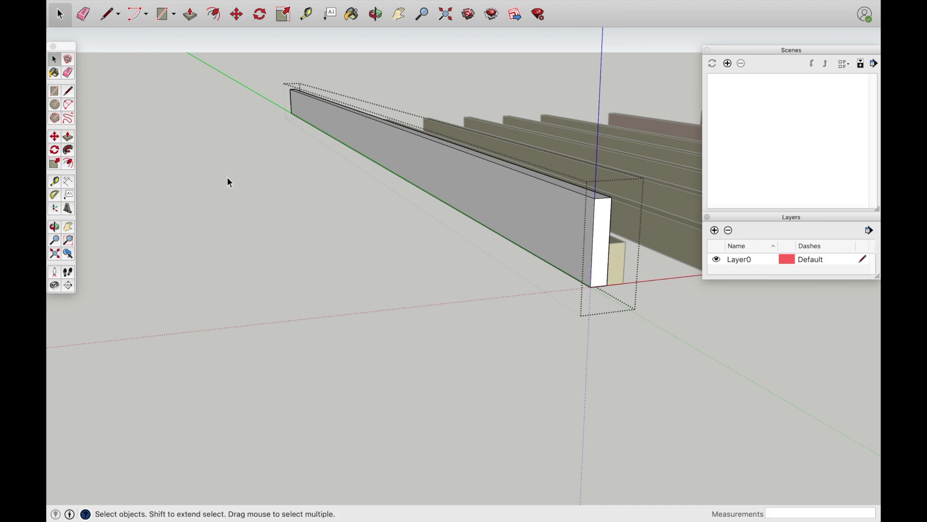
pyautogui.click(229, 183)
# Step: Paint the new grey board with the salmon wood material
pyautogui.click(352, 14)
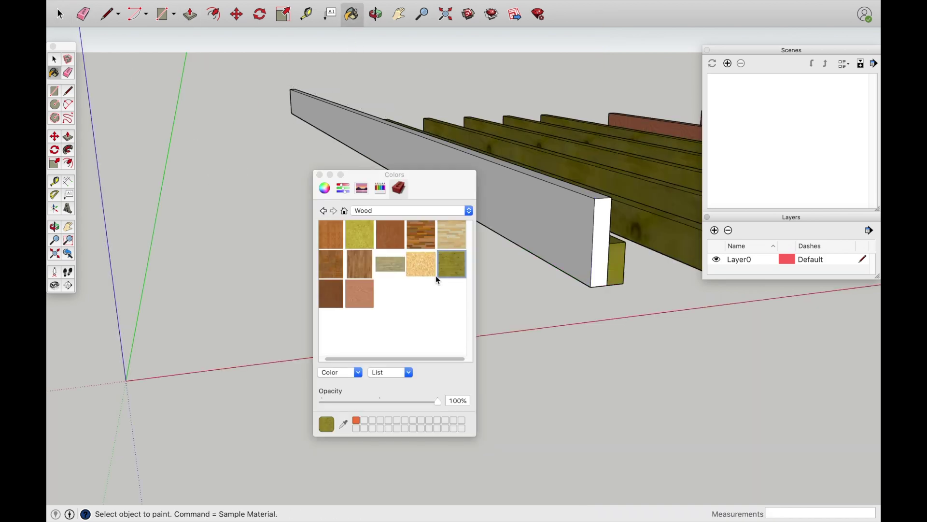
pyautogui.click(363, 294)
pyautogui.click(515, 199)
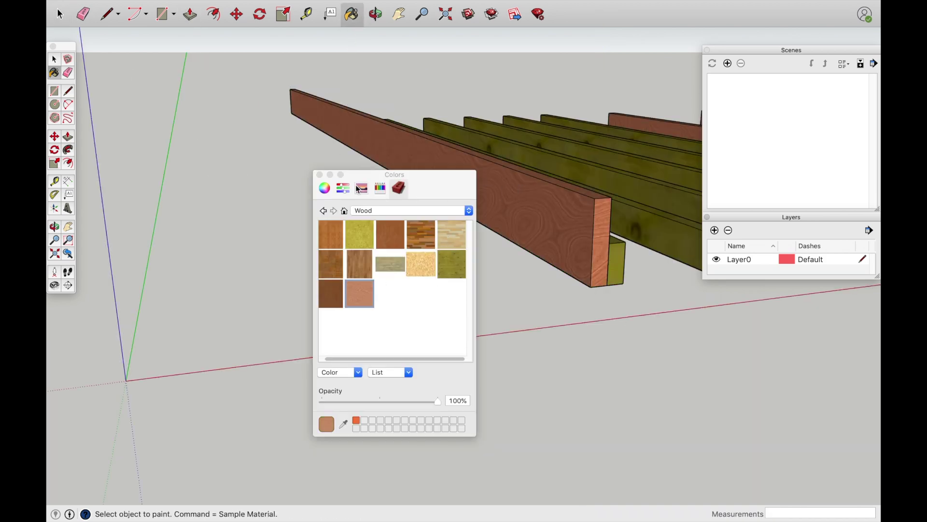
pyautogui.click(319, 174)
# Step: Move the board slightly further left of the green boards and select it end-on
pyautogui.click(237, 15)
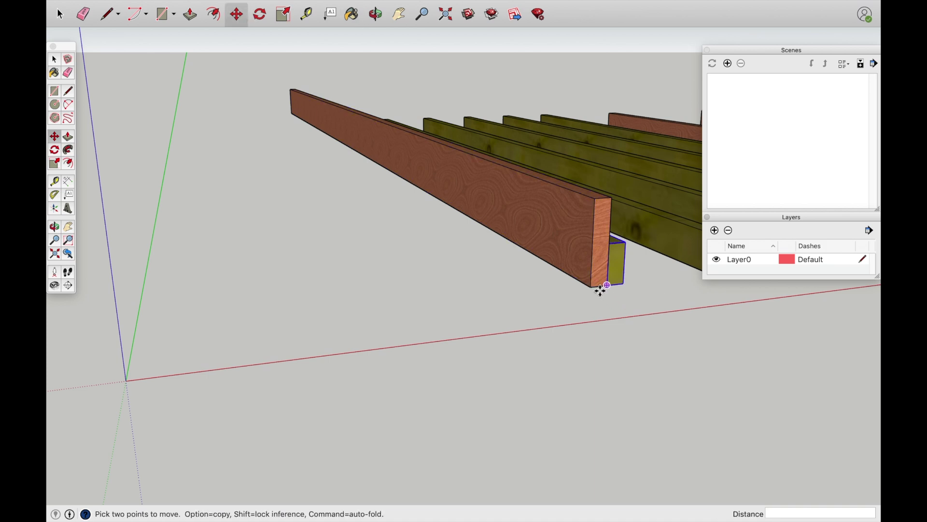
pyautogui.click(592, 289)
pyautogui.click(535, 291)
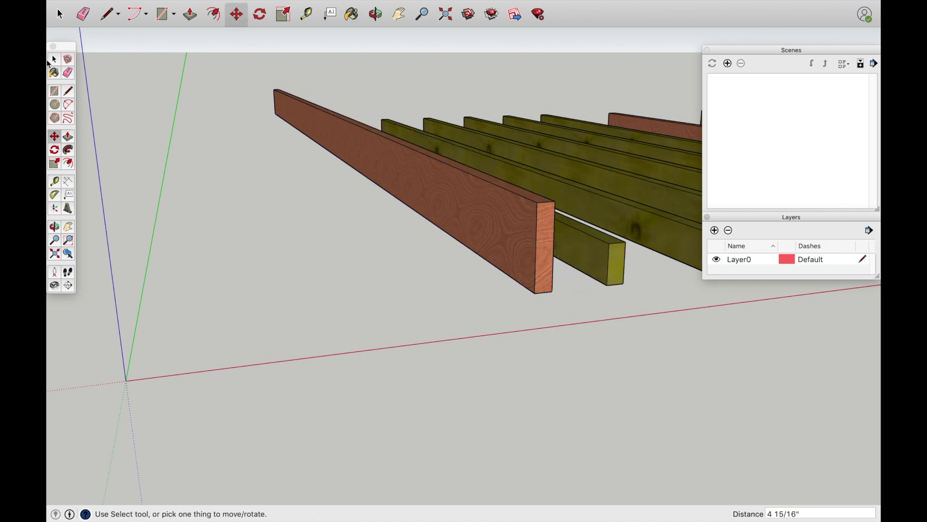
pyautogui.press('space')
pyautogui.moveTo(495, 387); pyautogui.dragTo(213, 127, button='middle')
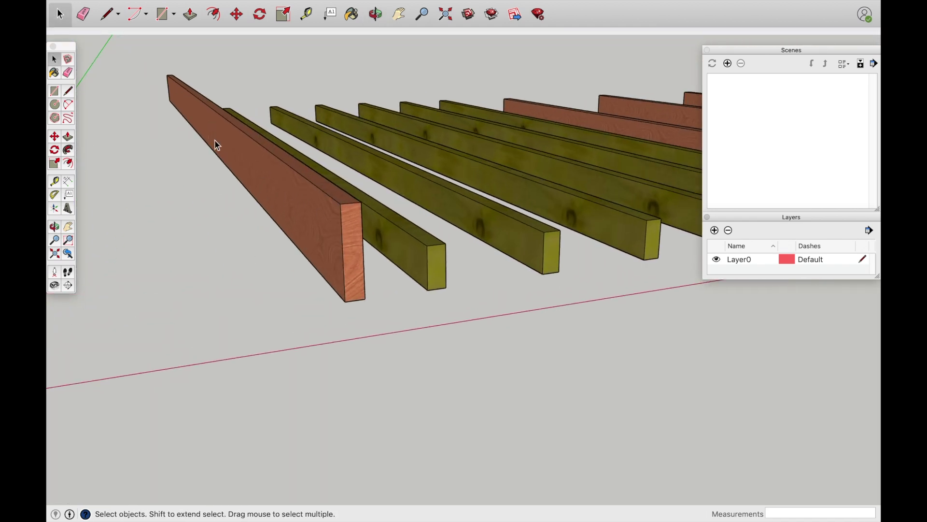
pyautogui.click(264, 170)
# Step: Make the board a 2X8X16 component with description WHITE WOOD, price 10.25, size 16'
pyautogui.rightClick(265, 170)
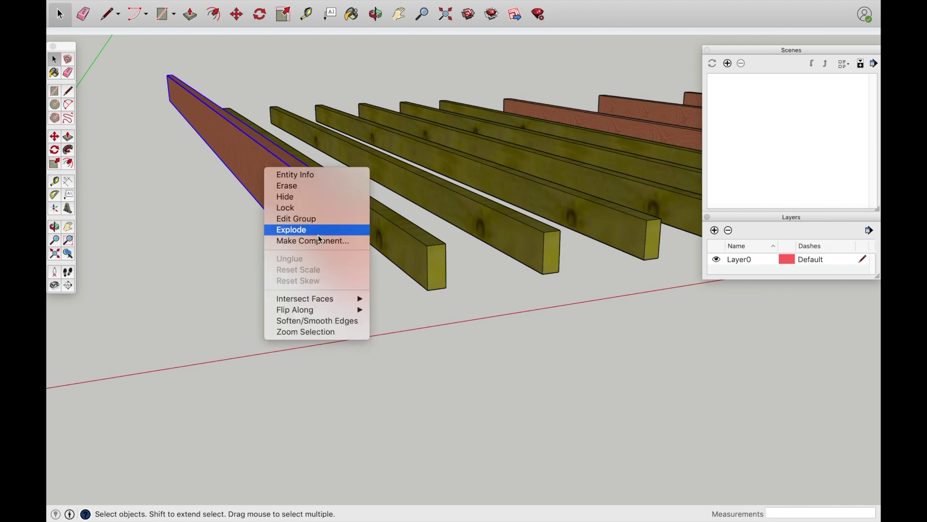
pyautogui.click(319, 241)
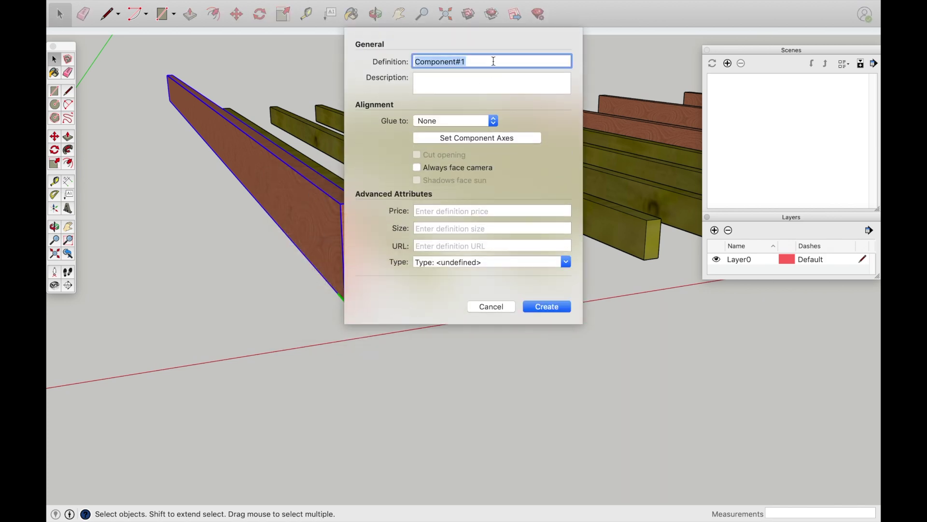
pyautogui.write('2X')
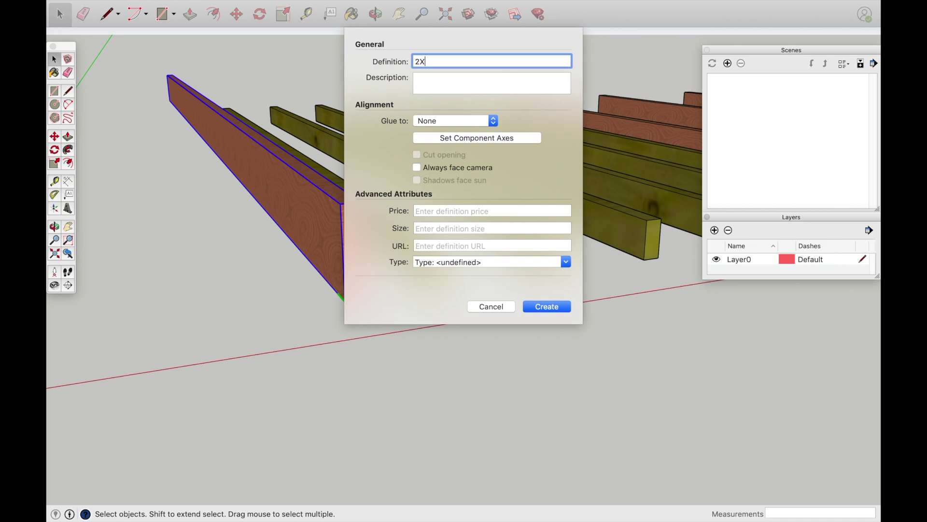
pyautogui.write('8X16')
pyautogui.click(491, 78)
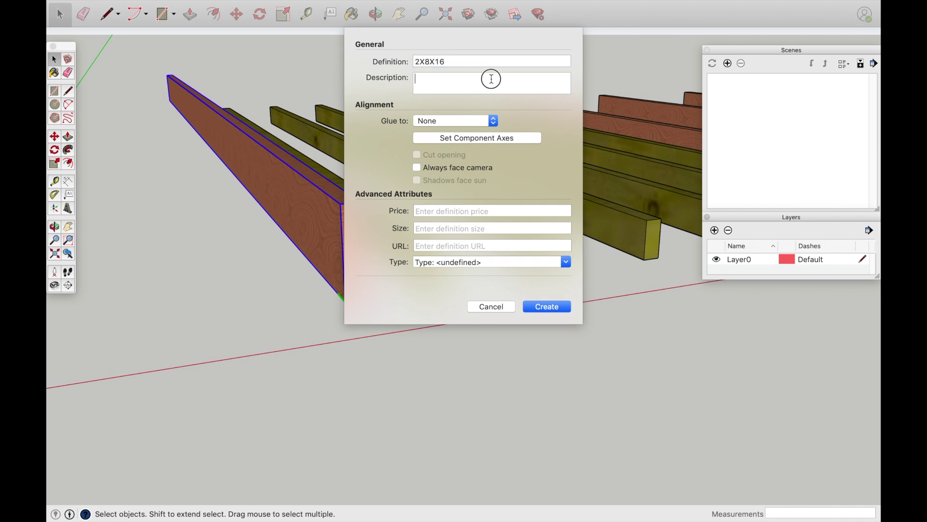
pyautogui.write('2X8X16')
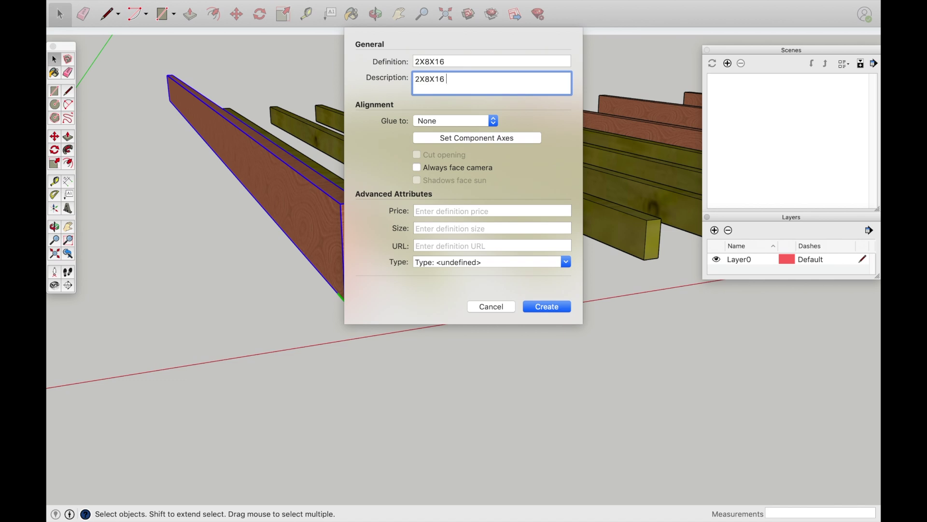
pyautogui.press('BackSpace')
pyautogui.press('BackSpace')
pyautogui.press('BackSpace')
pyautogui.press('BackSpace')
pyautogui.press('BackSpace')
pyautogui.press('BackSpace')
pyautogui.write('WHITE WOOD')
pyautogui.click(445, 209)
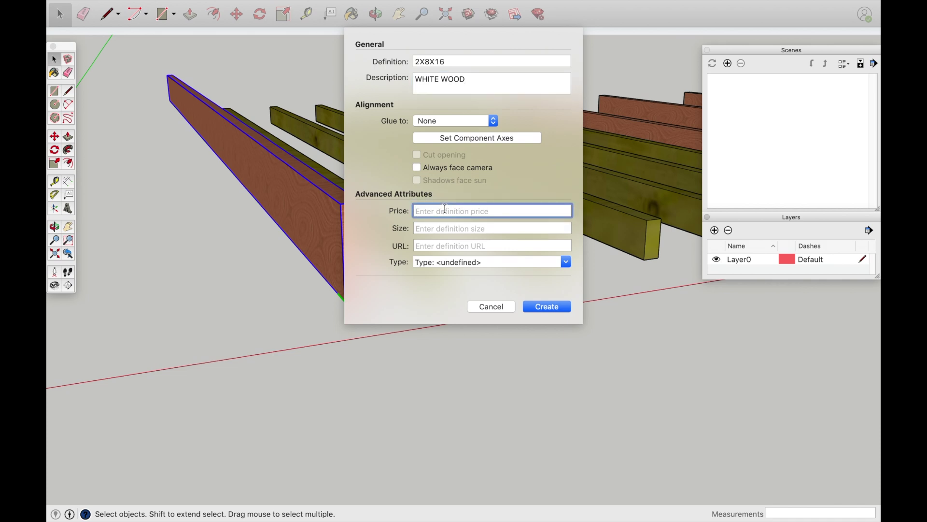
pyautogui.write('10.25')
pyautogui.click(449, 230)
pyautogui.write('16')
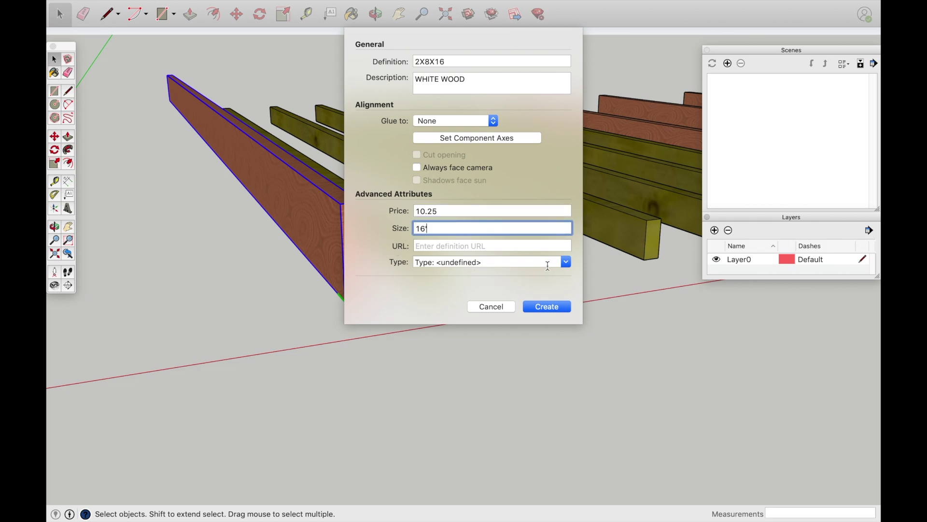
pyautogui.write("'")
# Step: Set the component type to IfcStair from the simplified list and create the component
pyautogui.click(566, 262)
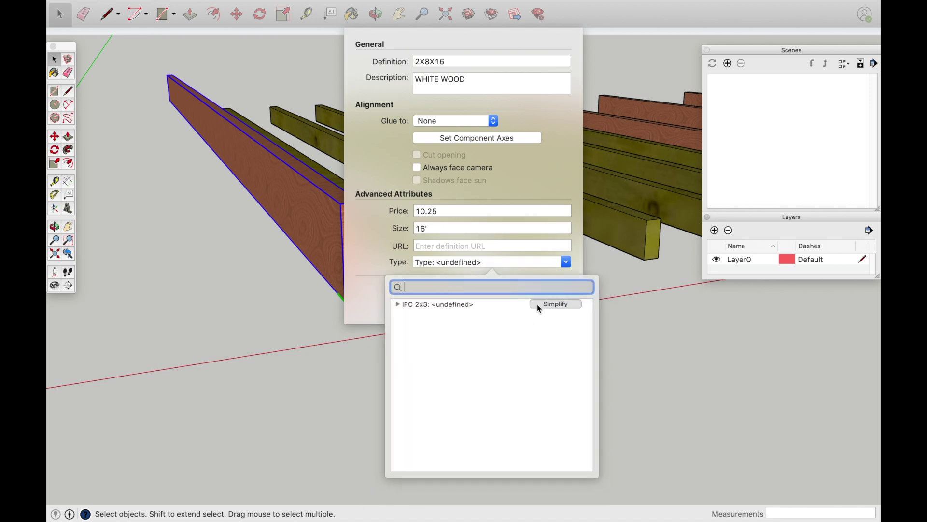
pyautogui.scroll(-5, 472, 363)
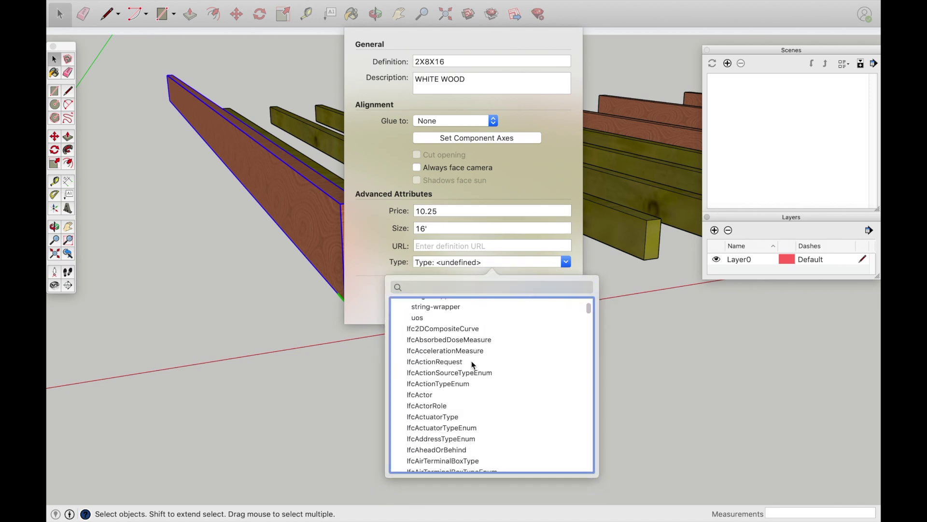
pyautogui.scroll(-5, 473, 357)
pyautogui.scroll(12, 484, 391)
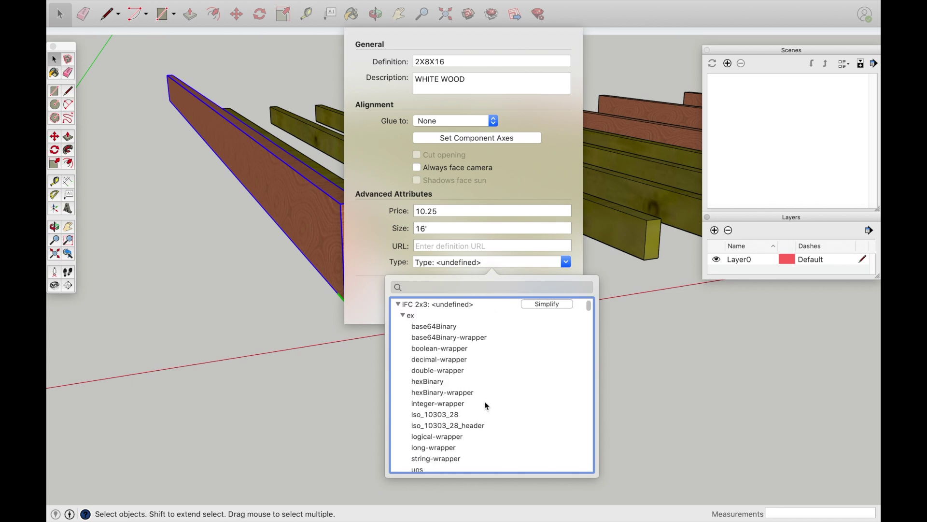
pyautogui.click(550, 303)
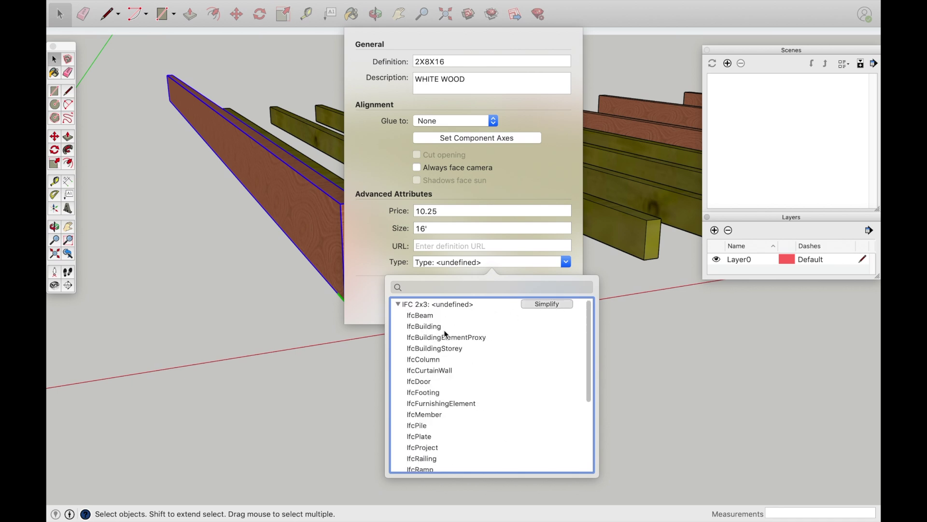
pyautogui.scroll(-3, 441, 415)
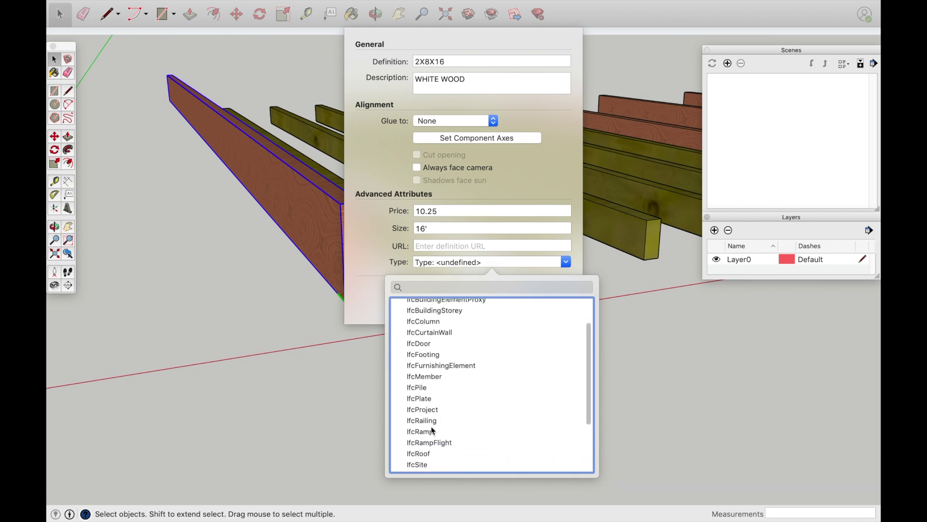
pyautogui.scroll(-2, 439, 414)
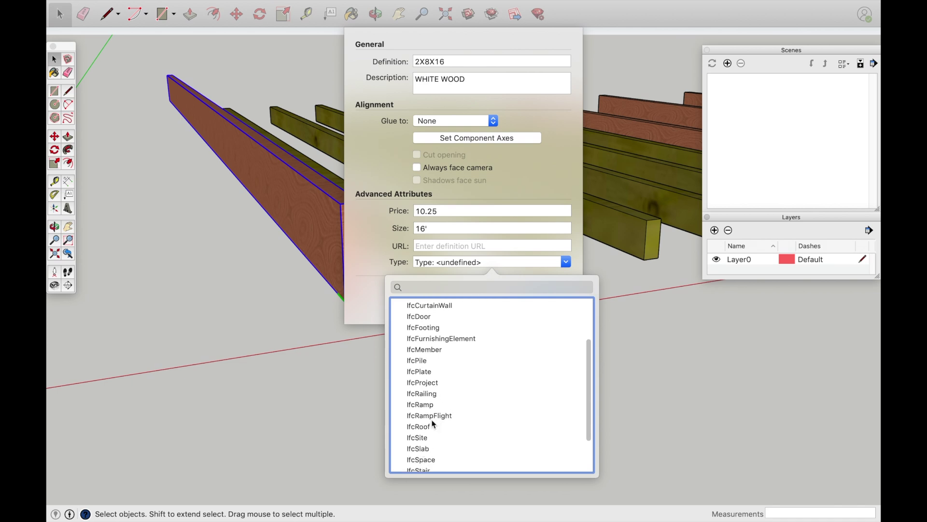
pyautogui.scroll(-4, 443, 399)
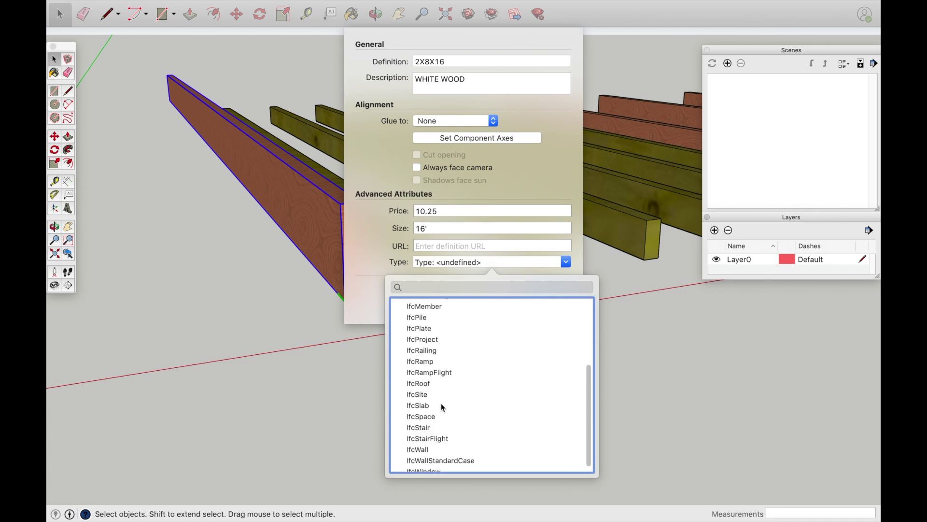
pyautogui.click(418, 428)
pyautogui.click(545, 307)
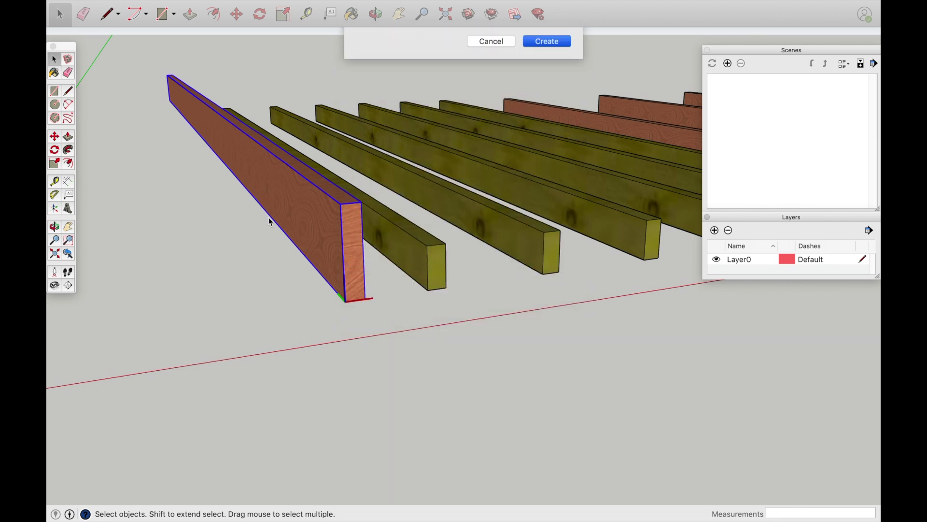
pyautogui.scroll(-5, 405, 254)
# Step: Copy the 2X8X16 board 12" along the red axis and array it X5 for six boards
pyautogui.click(237, 14)
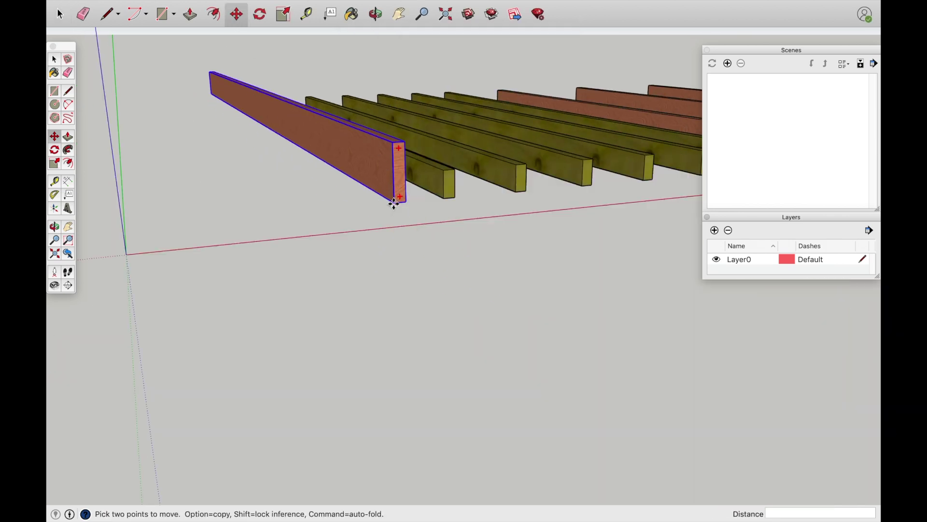
pyautogui.click(395, 203)
pyautogui.press('alt')
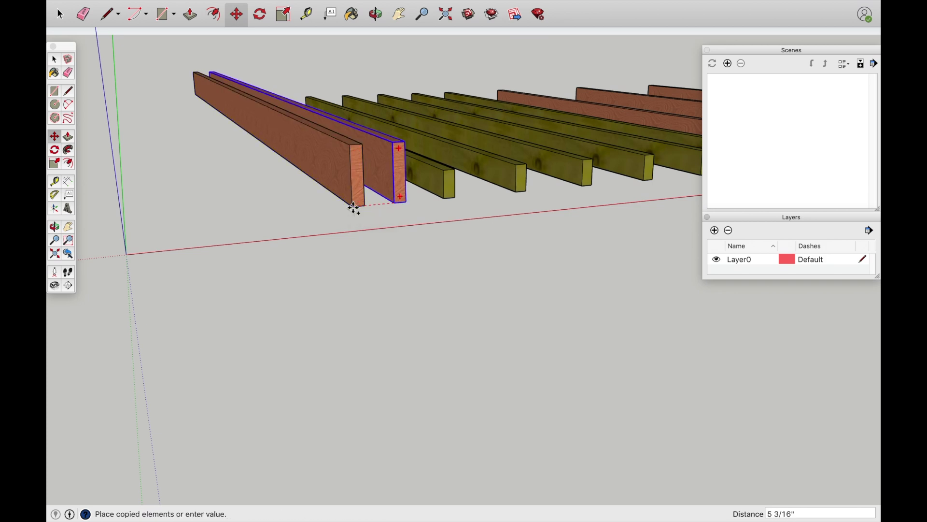
pyautogui.write('12')
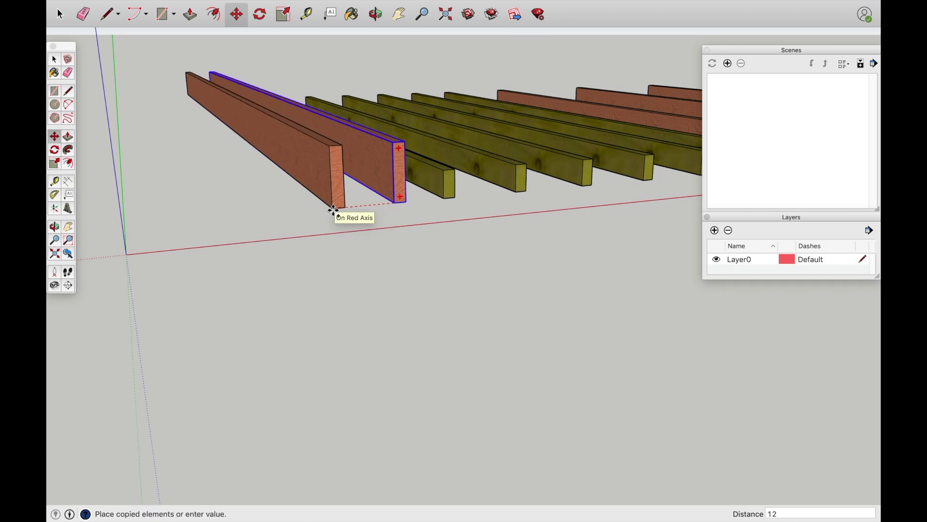
pyautogui.press('Return')
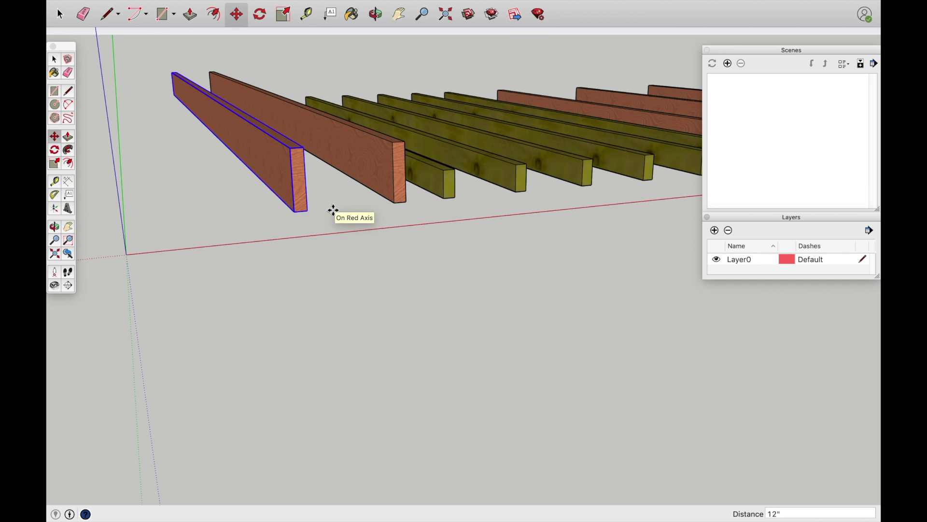
pyautogui.write('X5')
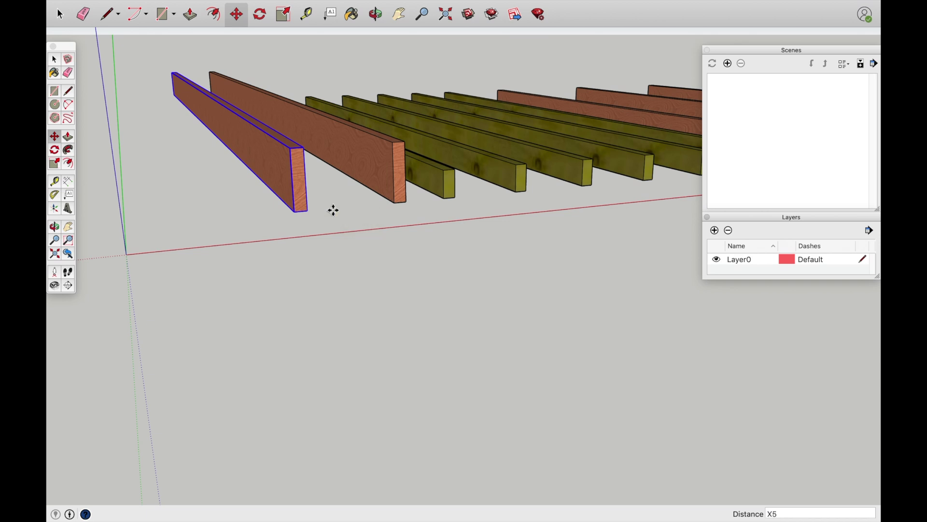
pyautogui.press('Return')
pyautogui.moveTo(354, 202); pyautogui.dragTo(467, 235, button='middle')
pyautogui.scroll(-3, 454, 228)
pyautogui.scroll(6, 383, 193)
pyautogui.scroll(-1, 432, 154)
pyautogui.scroll(-2, 432, 153)
pyautogui.moveTo(454, 188); pyautogui.dragTo(420, 213, button='middle')
# Step: Orbit and zoom around the model to confirm six boards of each lumber type
pyautogui.click(60, 14)
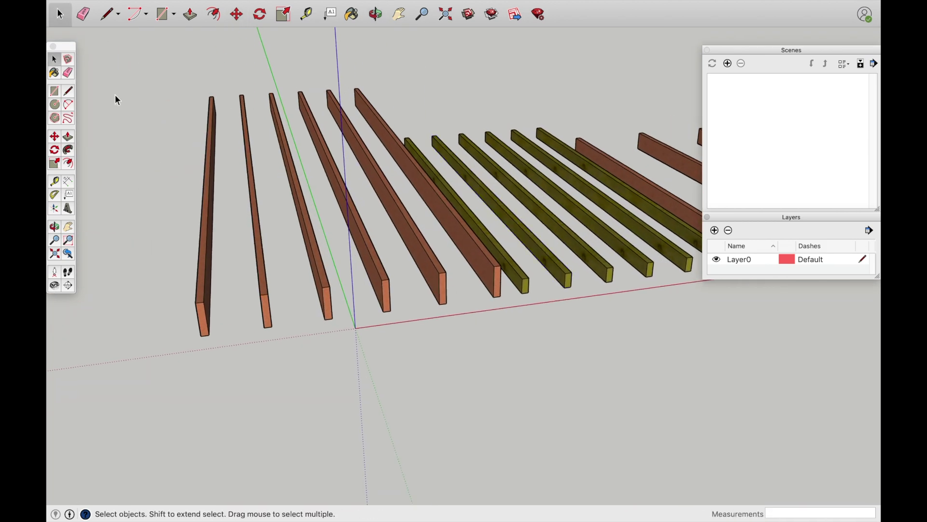
pyautogui.scroll(-2, 247, 186)
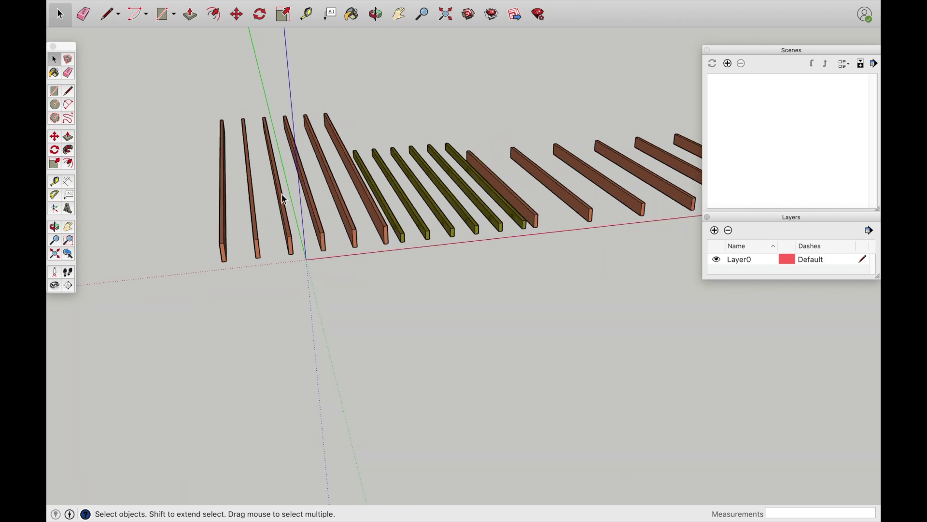
pyautogui.scroll(-1, 266, 190)
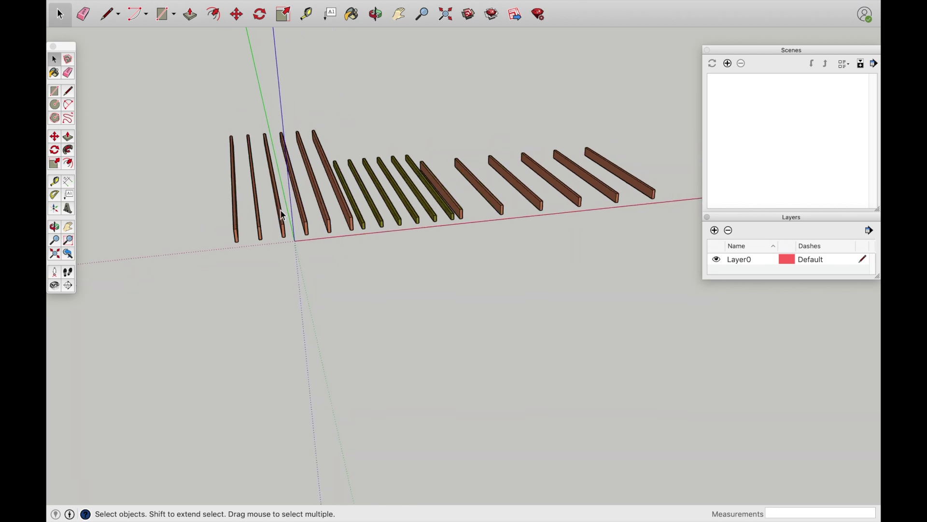
pyautogui.scroll(1, 285, 193)
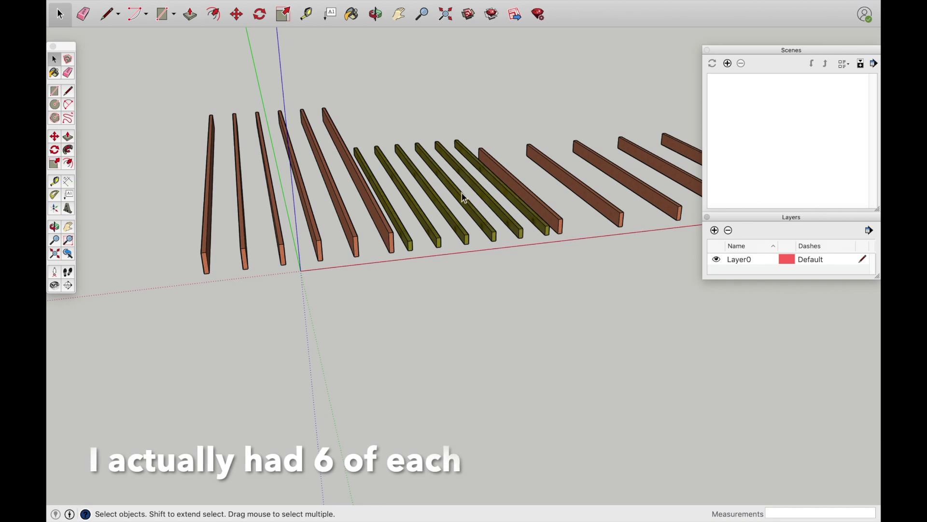
pyautogui.moveTo(287, 197); pyautogui.dragTo(422, 168, button='middle')
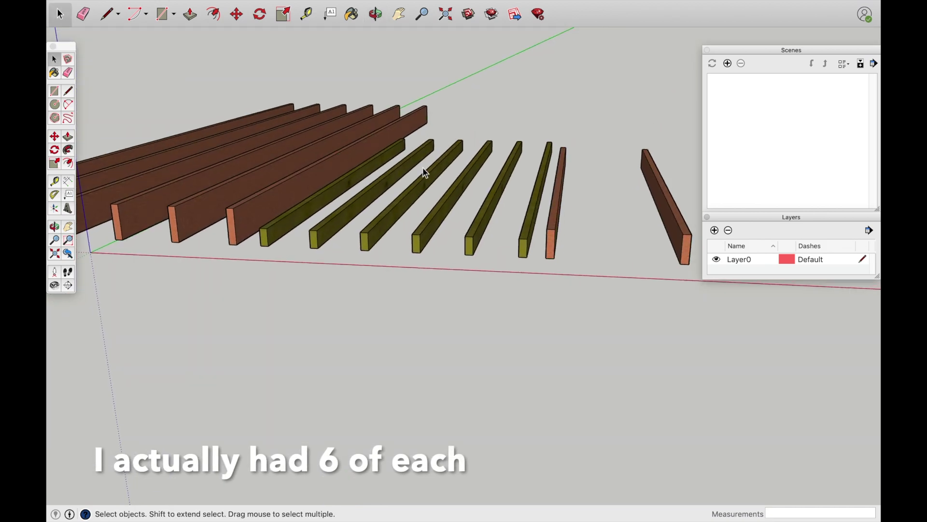
pyautogui.scroll(-5, 488, 198)
pyautogui.moveTo(488, 198); pyautogui.dragTo(425, 211, button='middle')
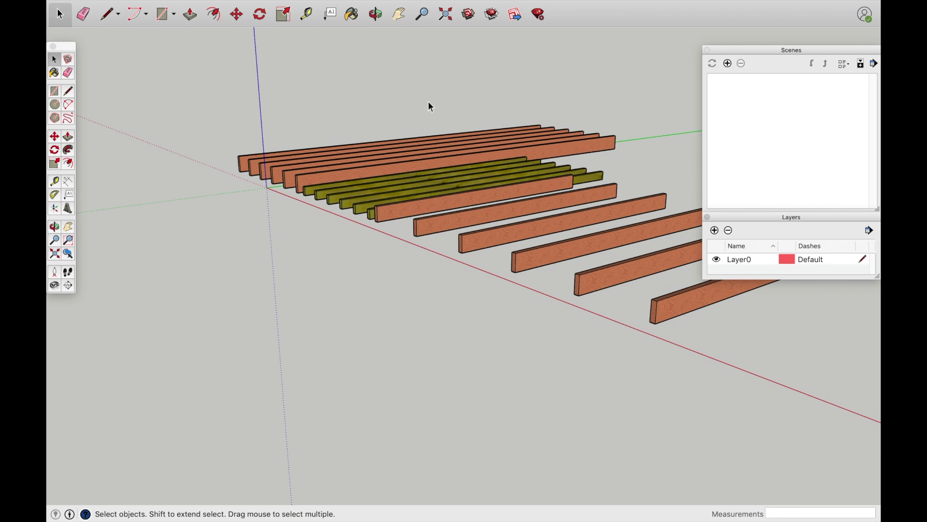
pyautogui.moveTo(323, 116); pyautogui.dragTo(530, 115, button='middle')
pyautogui.scroll(3, 599, 101)
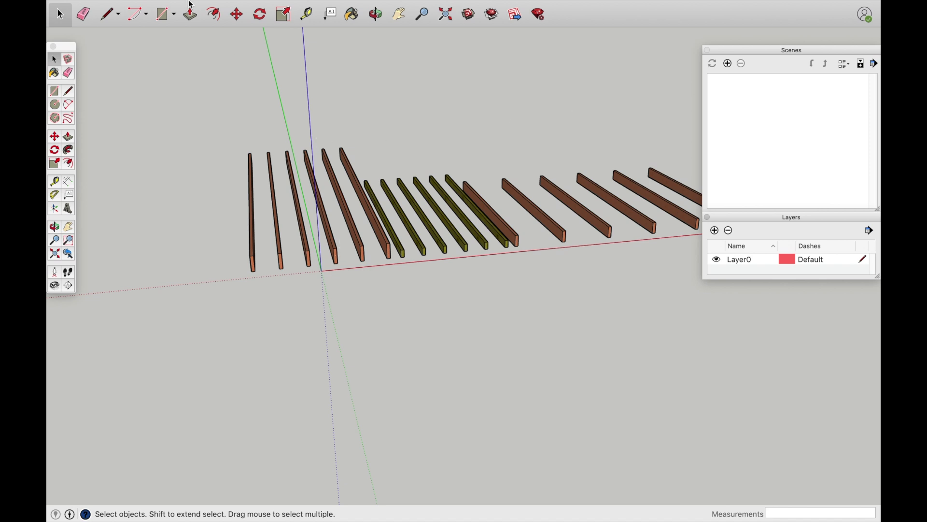
pyautogui.click(134, 6)
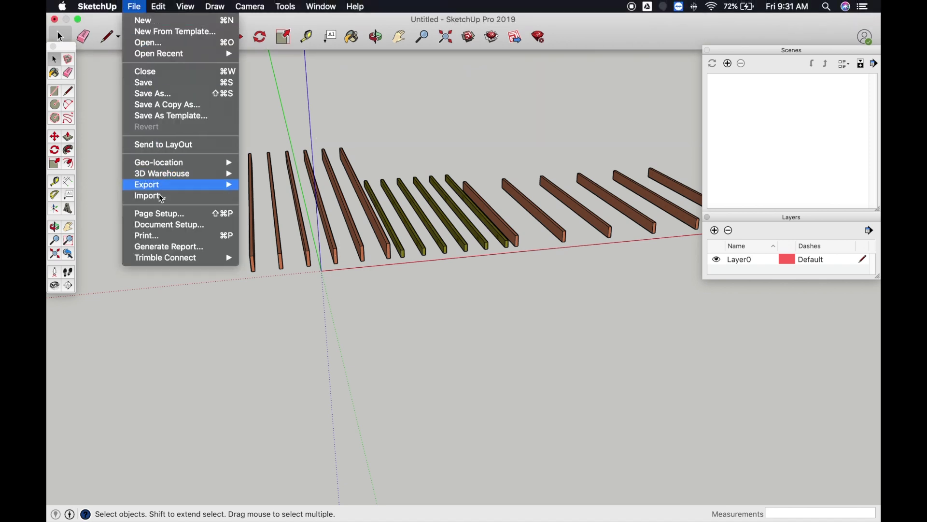
# Step: Run the Component Quantities Report showing six each of 2X8X16, 2x4x10 PT and 2x6x8, then close it
pyautogui.click(162, 248)
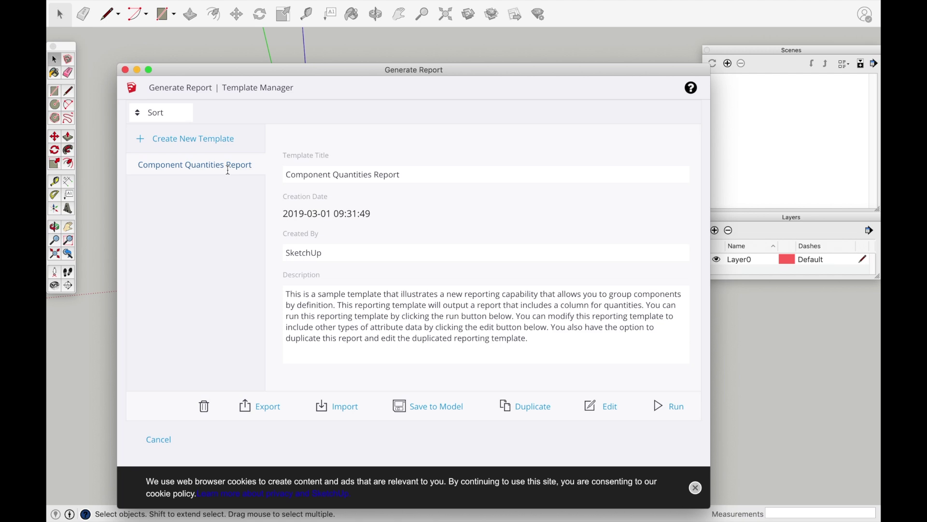
pyautogui.click(676, 410)
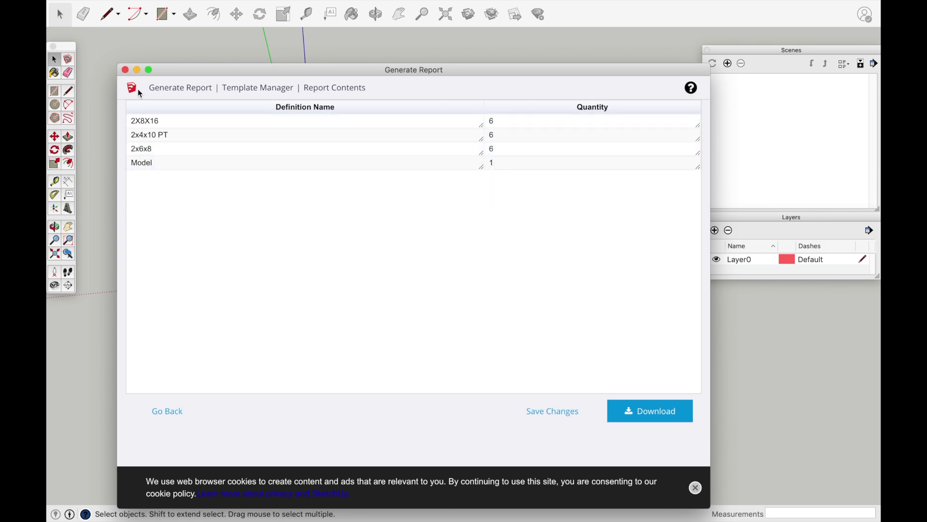
pyautogui.click(125, 70)
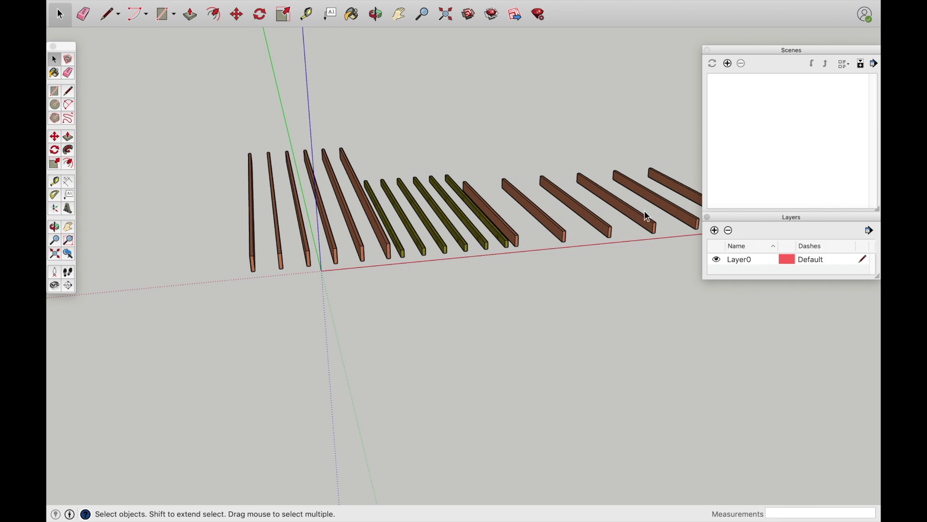
# Step: Regenerate the Component Quantities Report via File > Generate Report
pyautogui.moveTo(346, 213); pyautogui.dragTo(495, 170, button='middle')
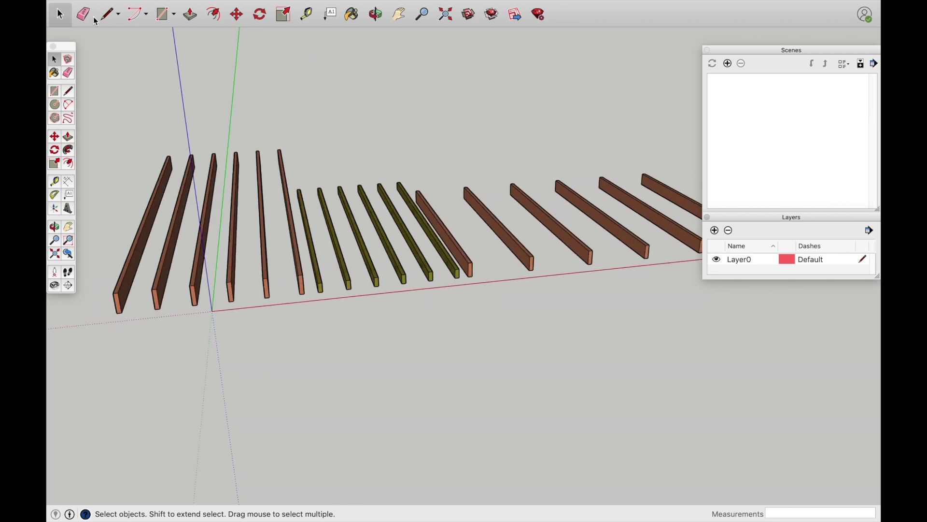
pyautogui.click(116, 8)
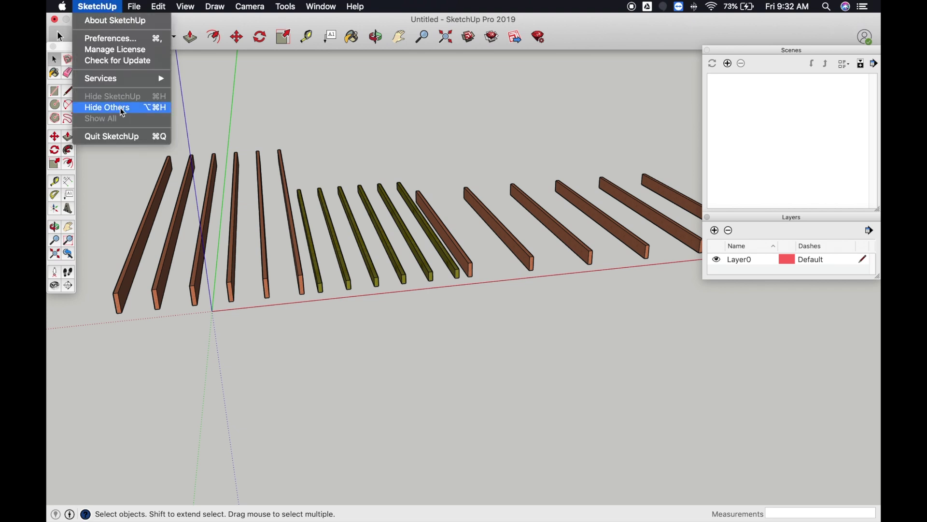
pyautogui.click(135, 7)
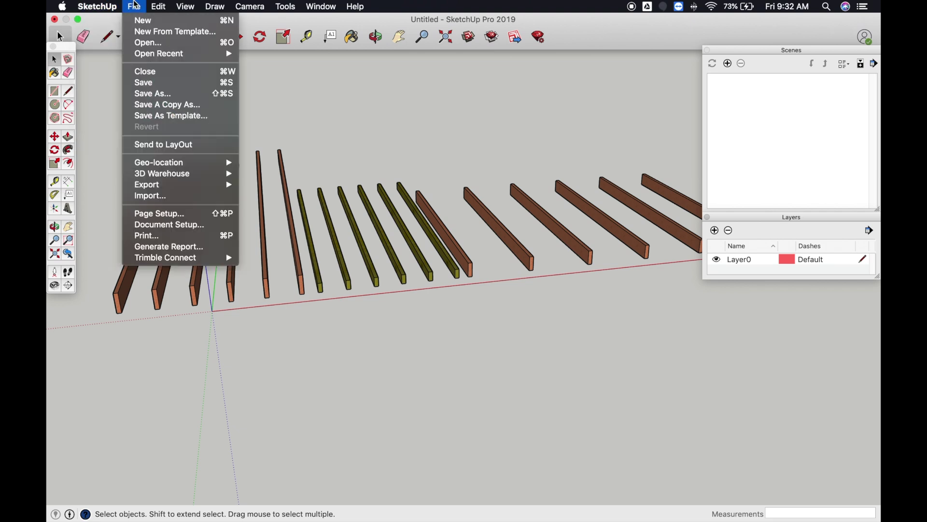
pyautogui.click(166, 247)
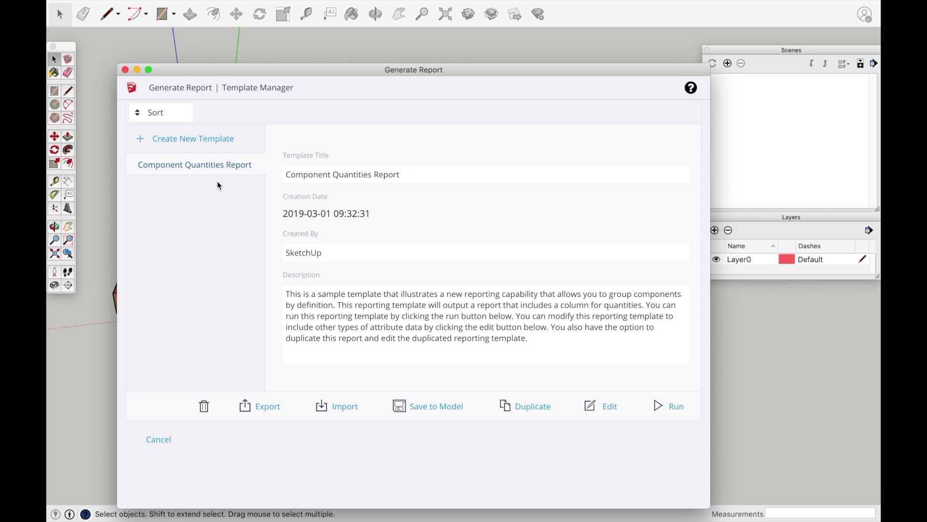
pyautogui.click(684, 421)
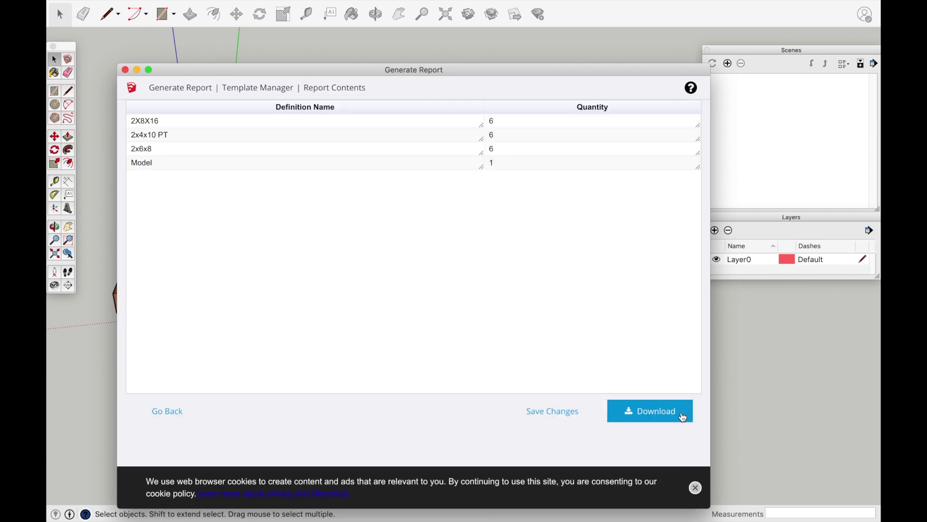
pyautogui.click(649, 417)
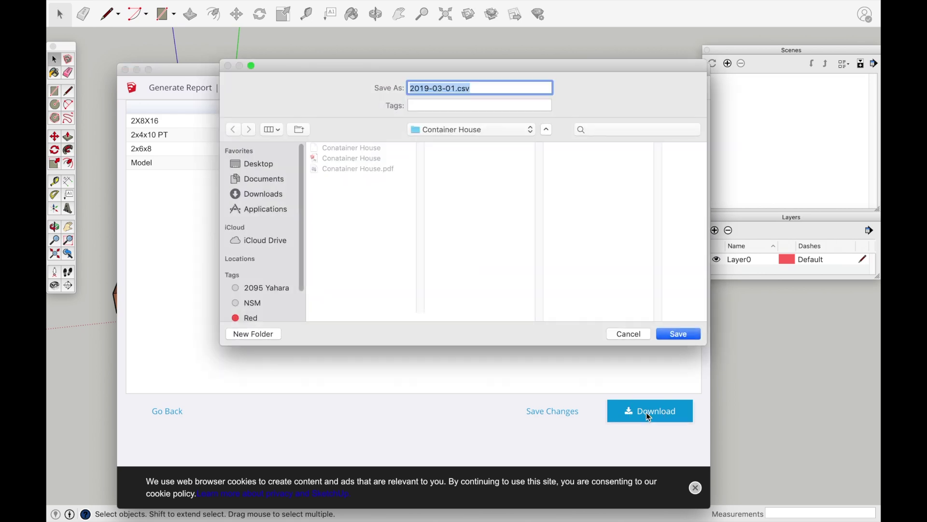